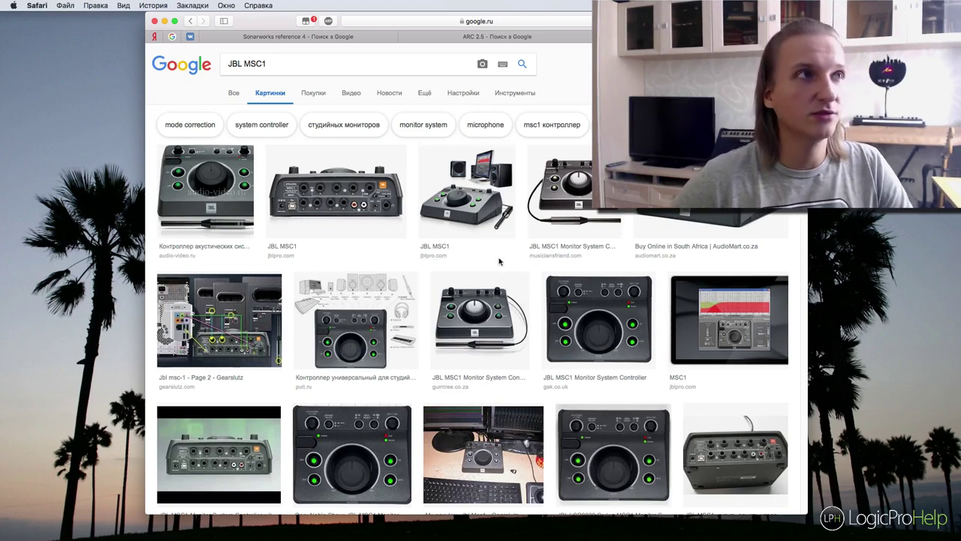
Step: Glance at the ARC 2.5 image results, then return to the previous tab
drag(521, 22, 524, 22)
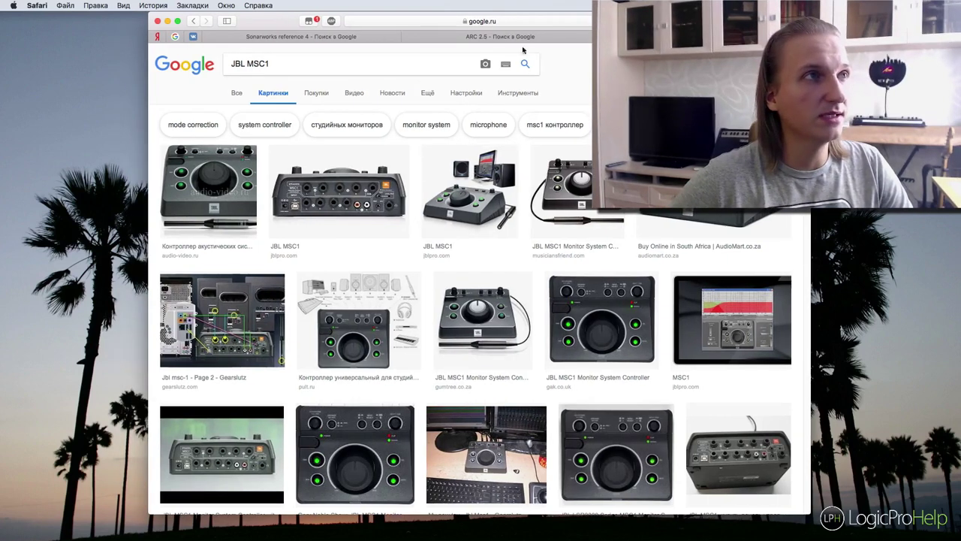
click(523, 36)
key(ctrl+shift+Tab)
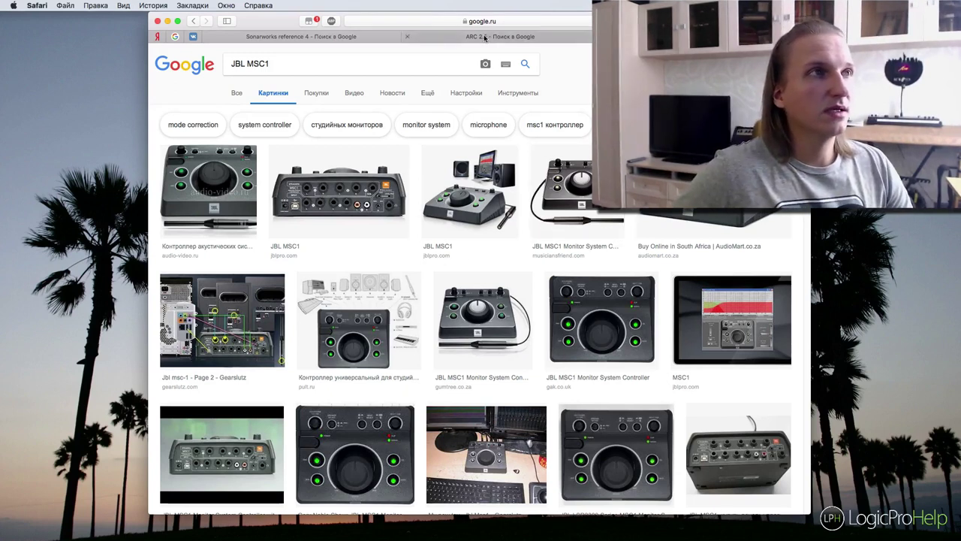
Step: Cycle through the open image-search tabs, settling on the Sonarworks reference 4 results
click(486, 39)
click(339, 38)
click(474, 37)
key(ctrl+Tab)
click(511, 37)
click(372, 38)
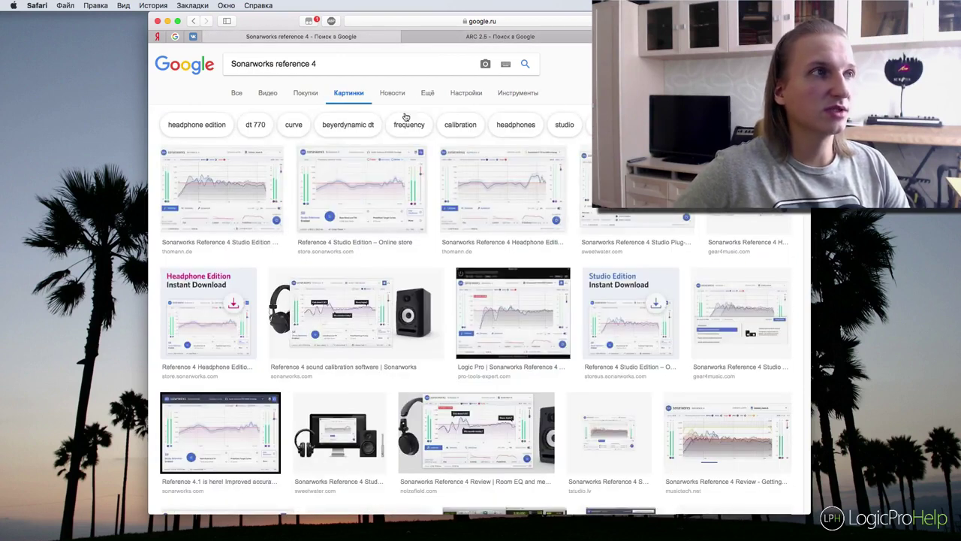
click(539, 41)
click(356, 42)
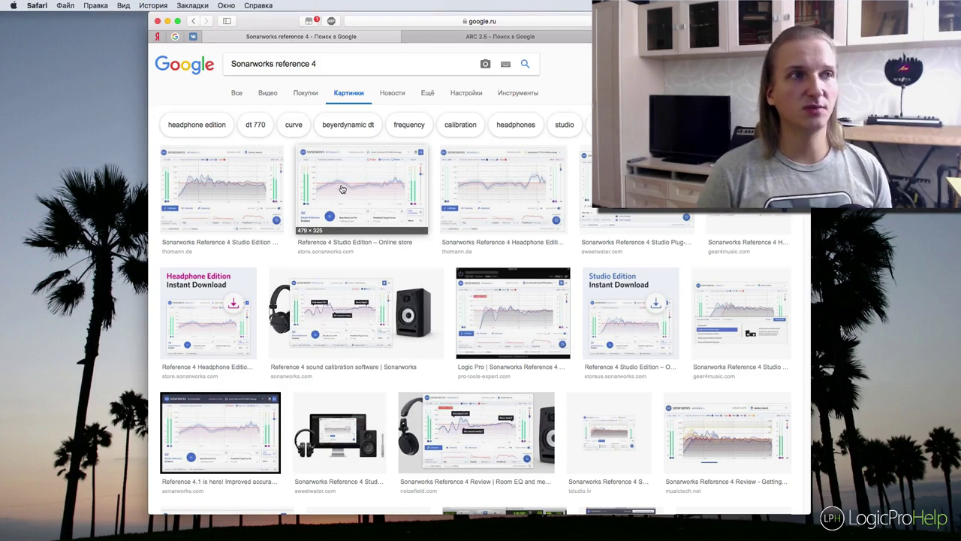
Step: Switch to the 'ARC 2.5 - Поиск в Google' tab
click(488, 37)
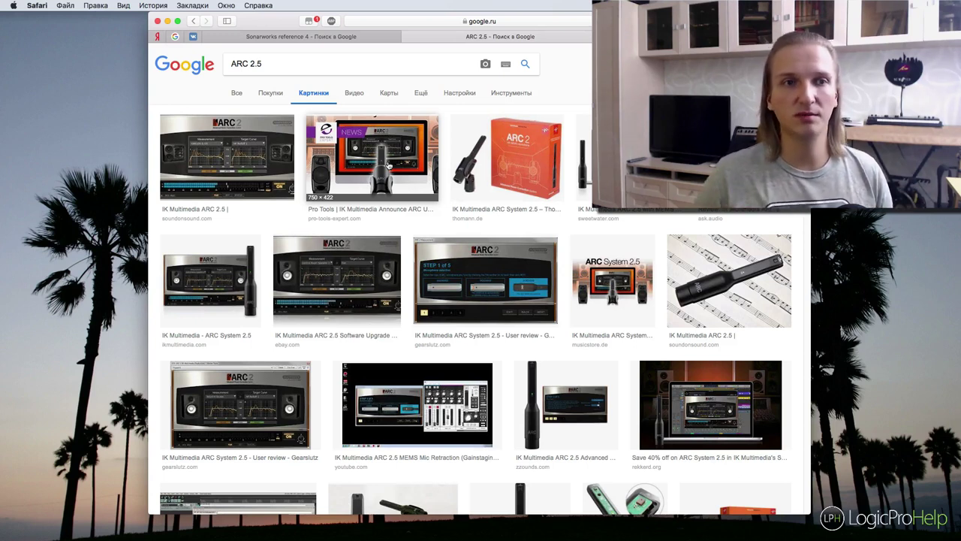
Step: In Logic, select the Audio 1 track and browse its Audio Units plug-in list, inserting nothing
click(139, 530)
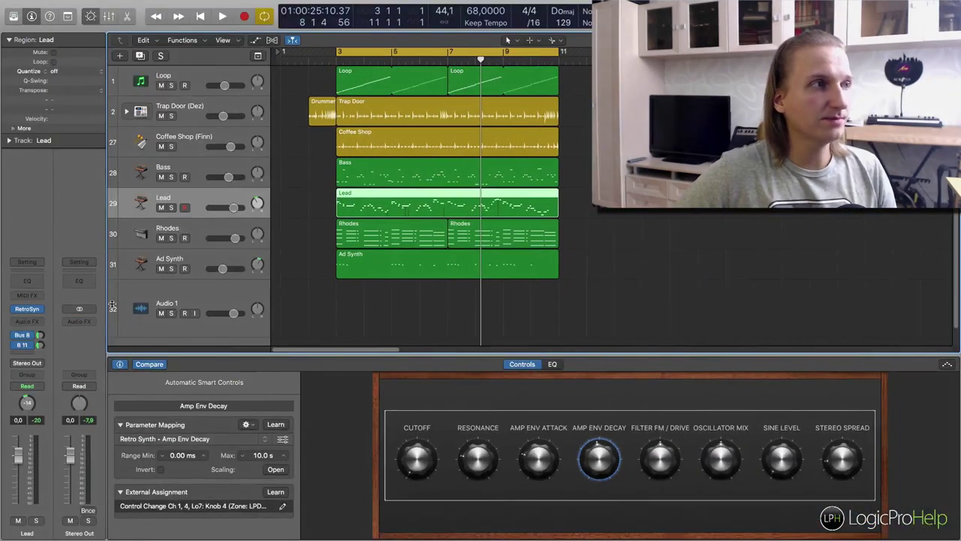
click(113, 308)
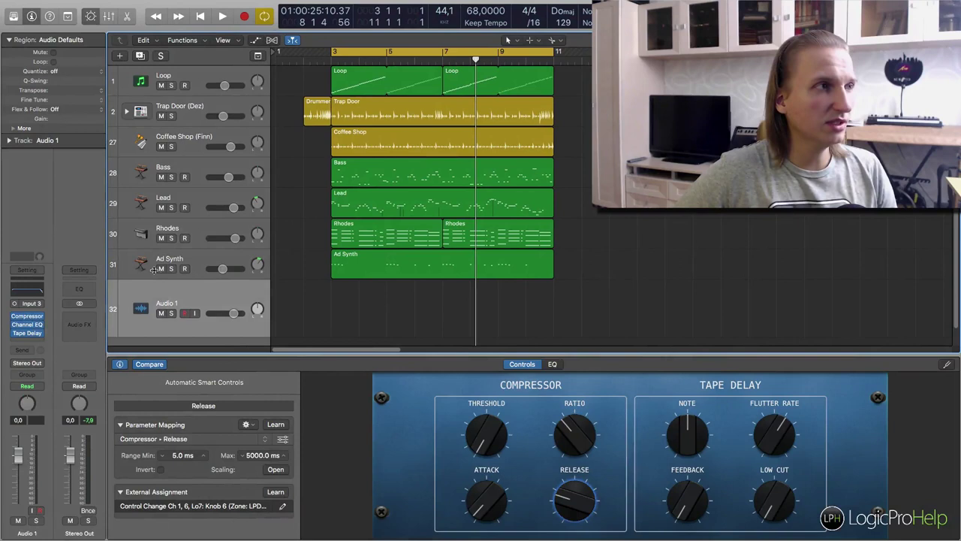
click(85, 321)
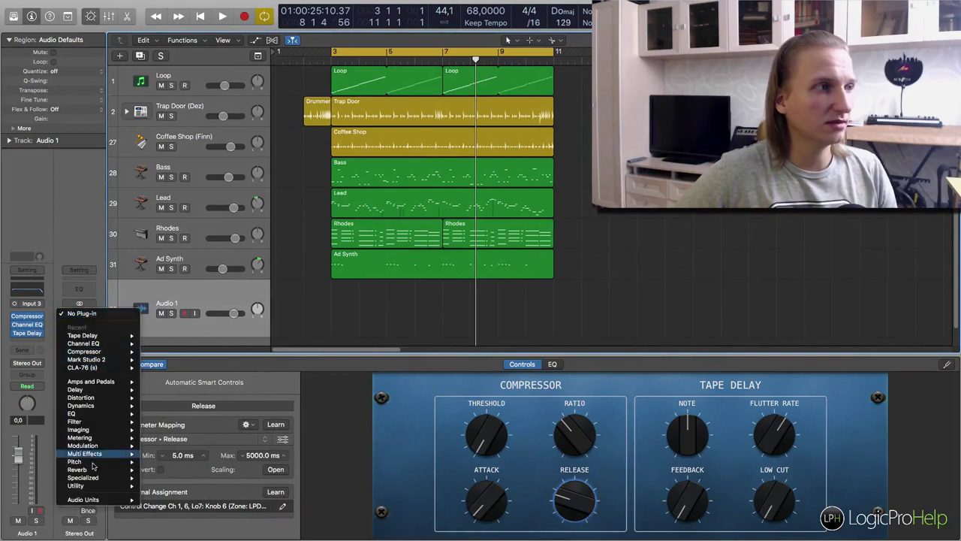
mouse_move(107, 501)
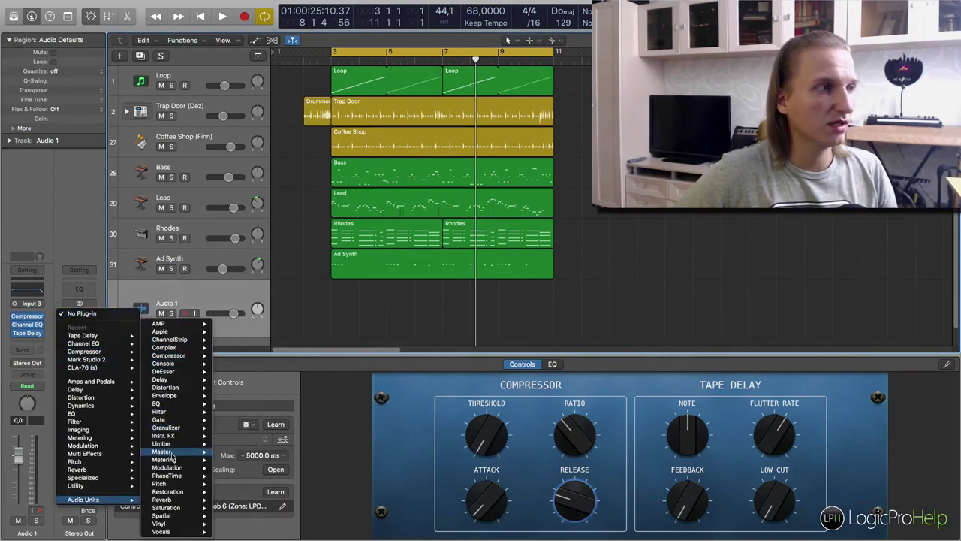
mouse_move(169, 469)
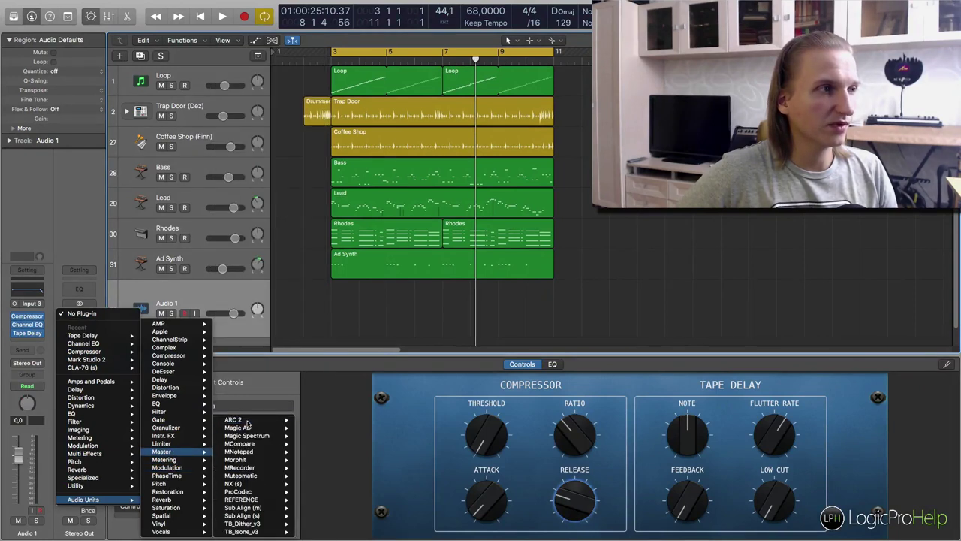
key(Escape)
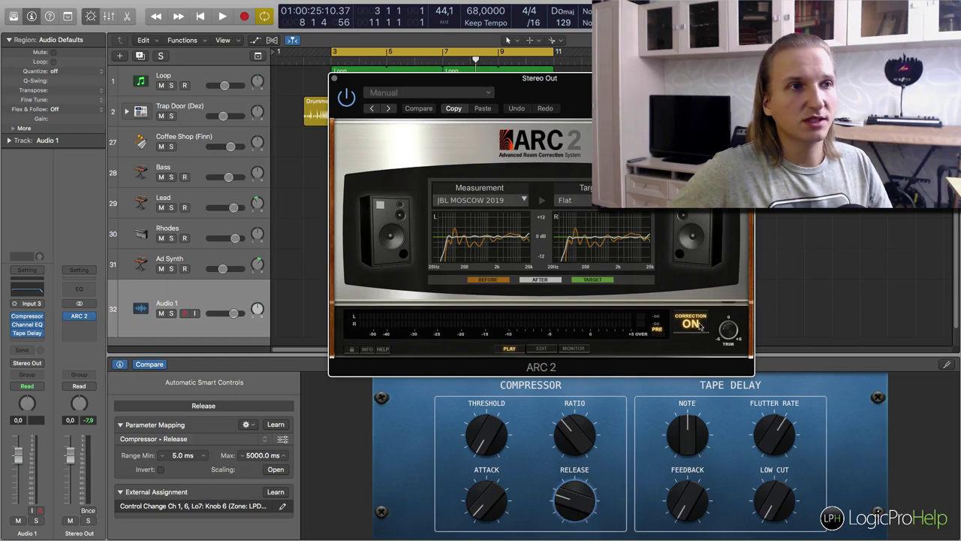
drag(698, 315, 676, 306)
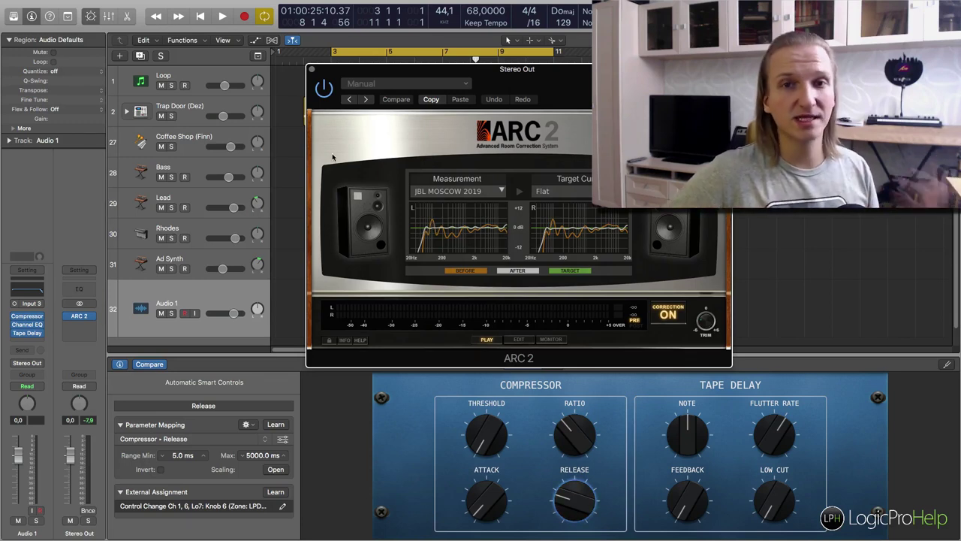
Step: Toggle ARC 2 bypass on and off to compare, leave it active, and nudge its window
click(324, 89)
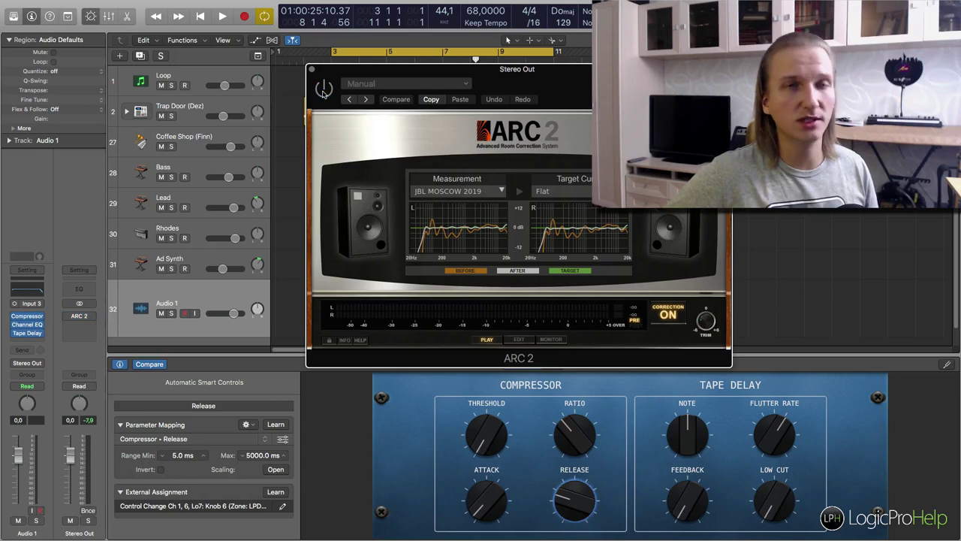
click(323, 89)
click(324, 88)
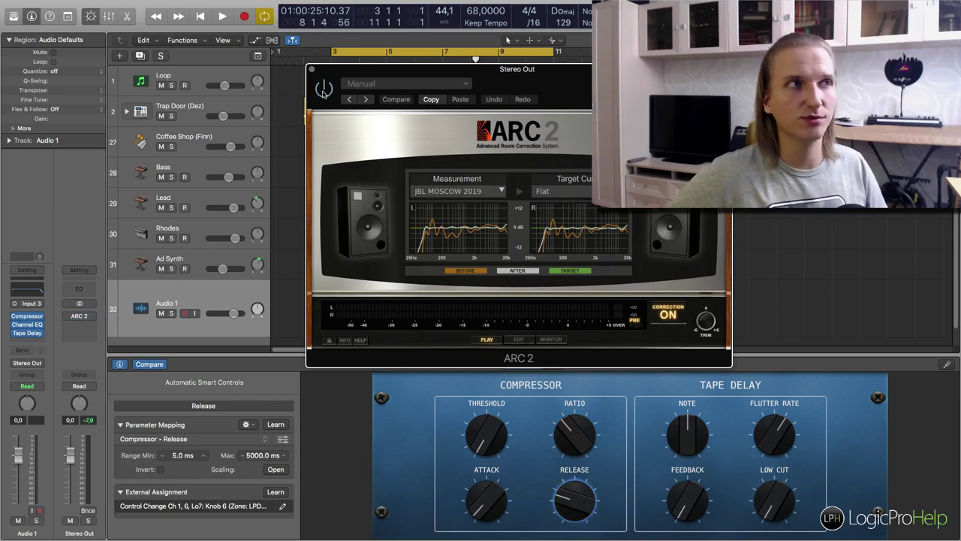
click(323, 88)
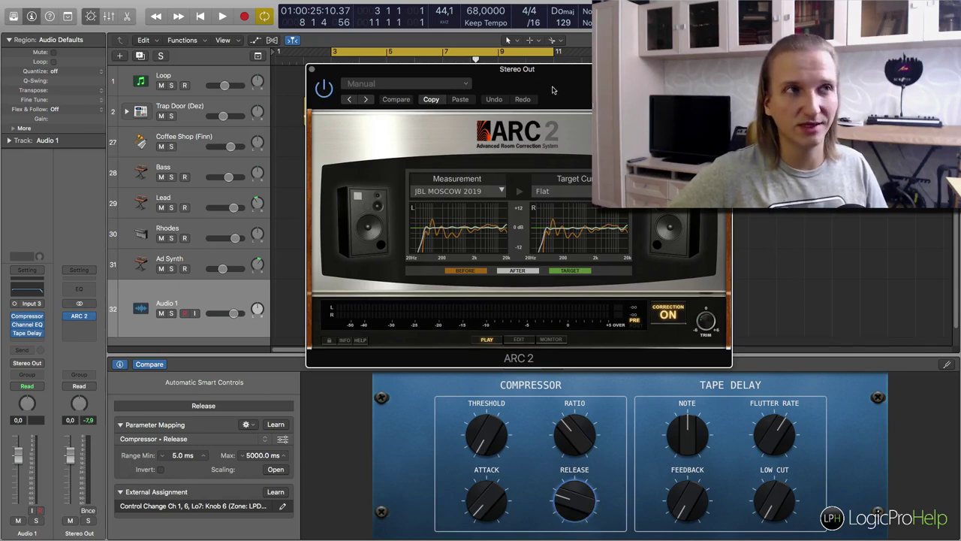
drag(558, 90, 561, 88)
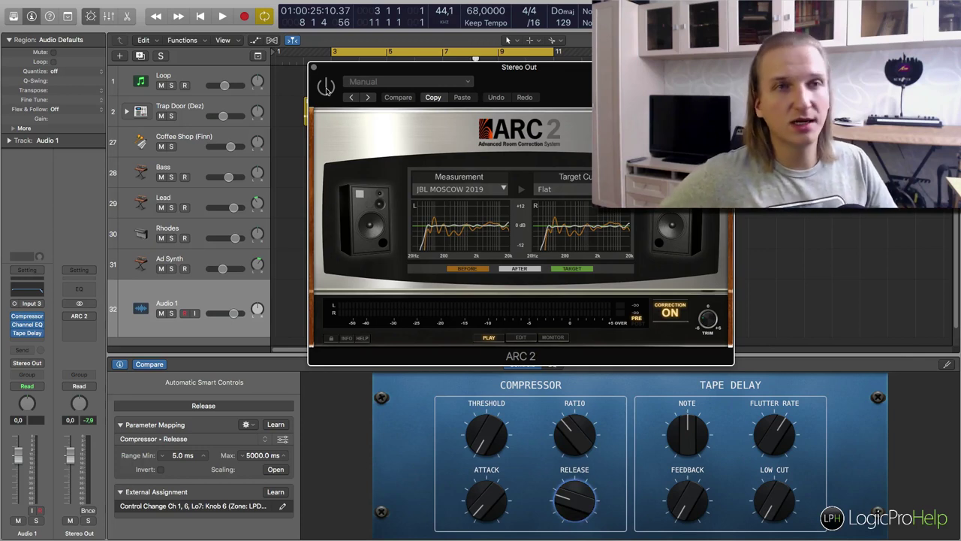
Step: Return to Safari's Sonarworks reference 4 image results and scroll through them
key(ctrl+Left)
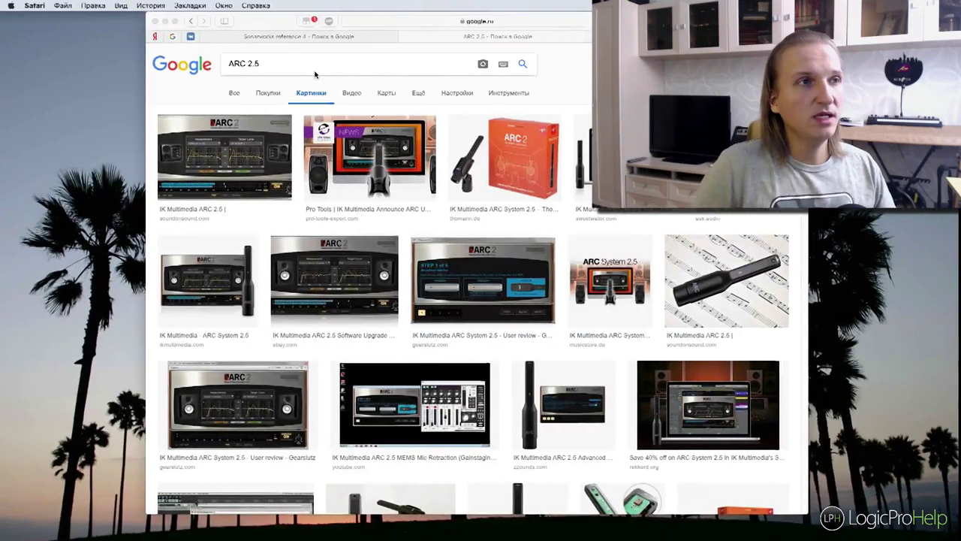
click(354, 36)
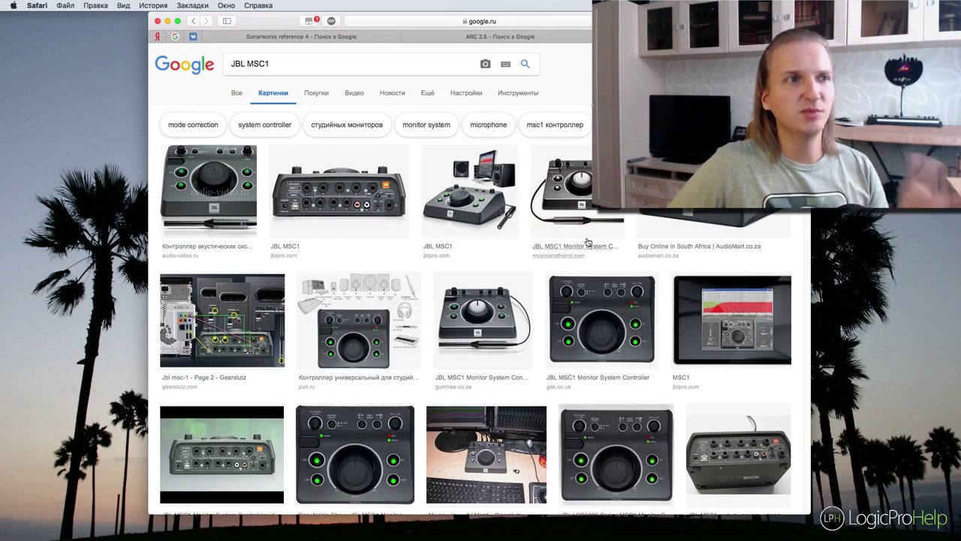
scroll(526, 286, down, 1)
scroll(526, 286, down, 5)
scroll(526, 287, up, 6)
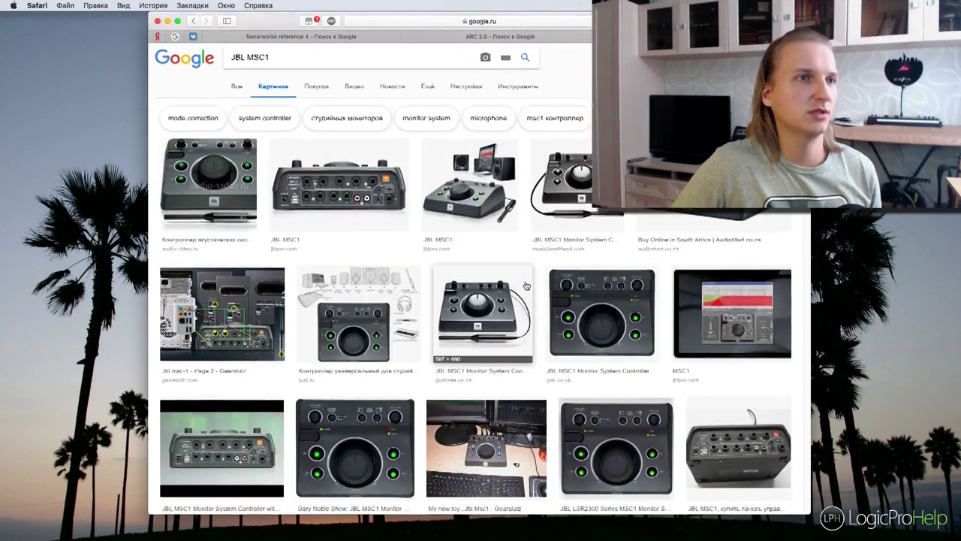
scroll(527, 287, down, 5)
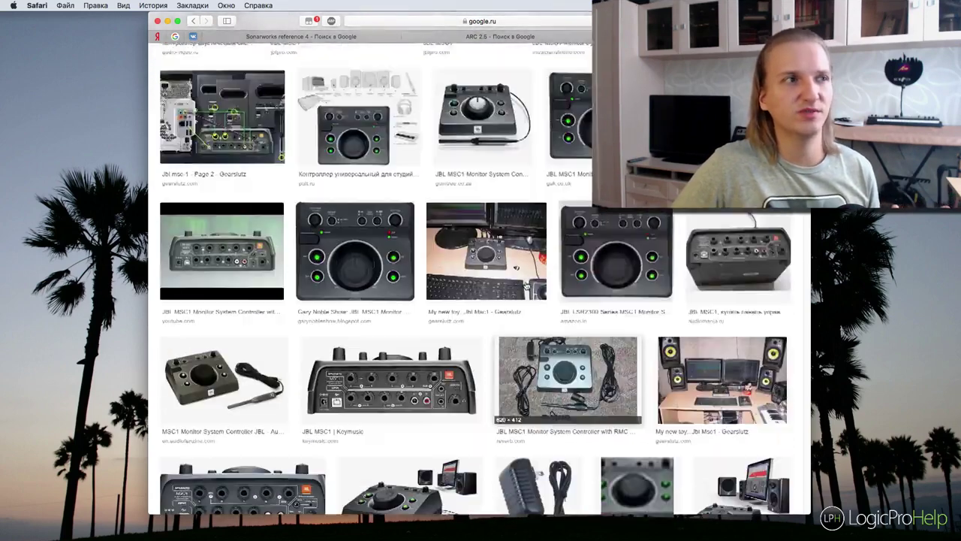
scroll(526, 286, up, 5)
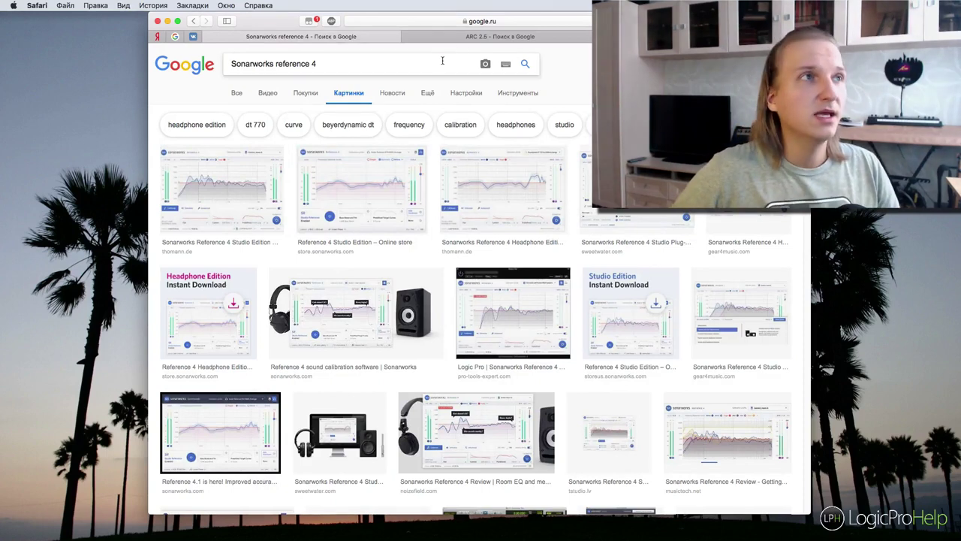
Step: On the ARC 2.5 tab, replace the query with 'iloud 2' and run the image search
click(489, 36)
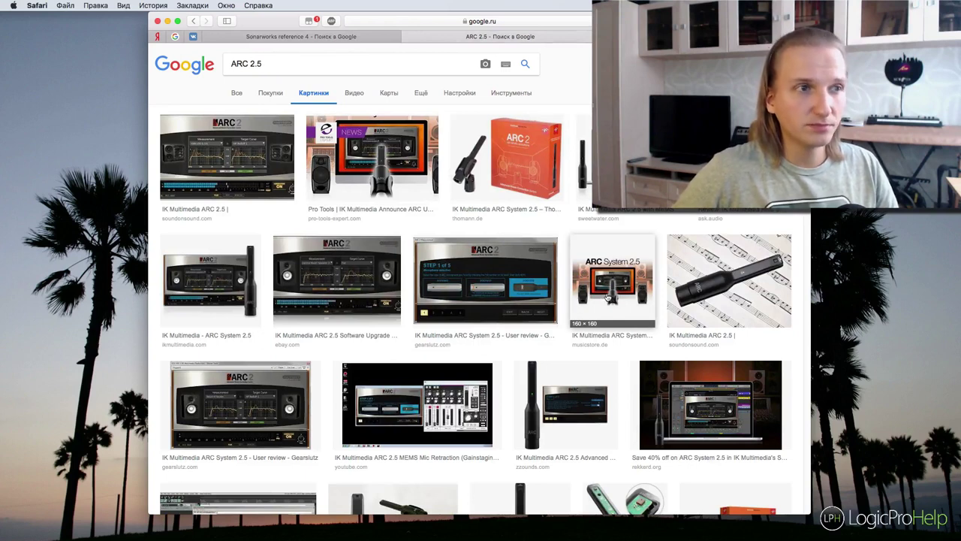
drag(264, 64, 210, 57)
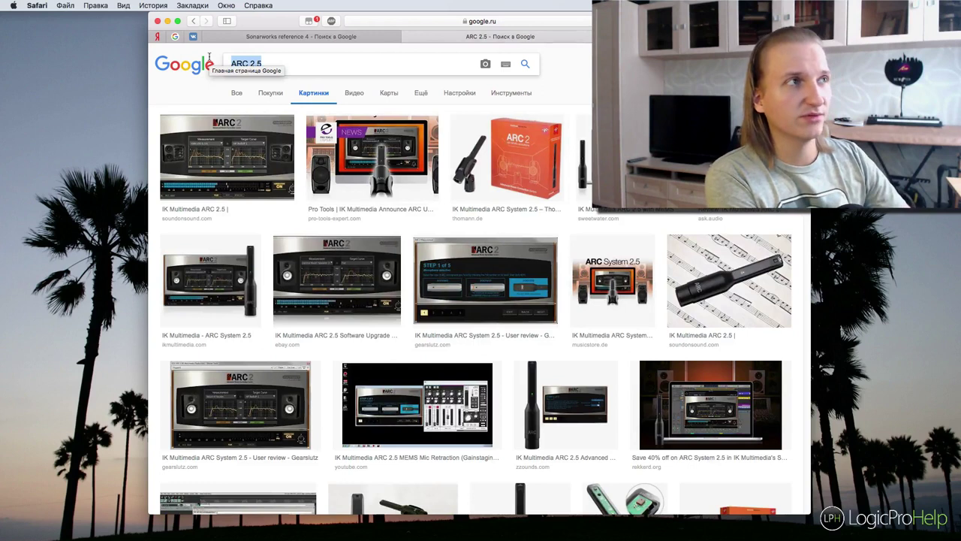
text(iloud 2)
key(Return)
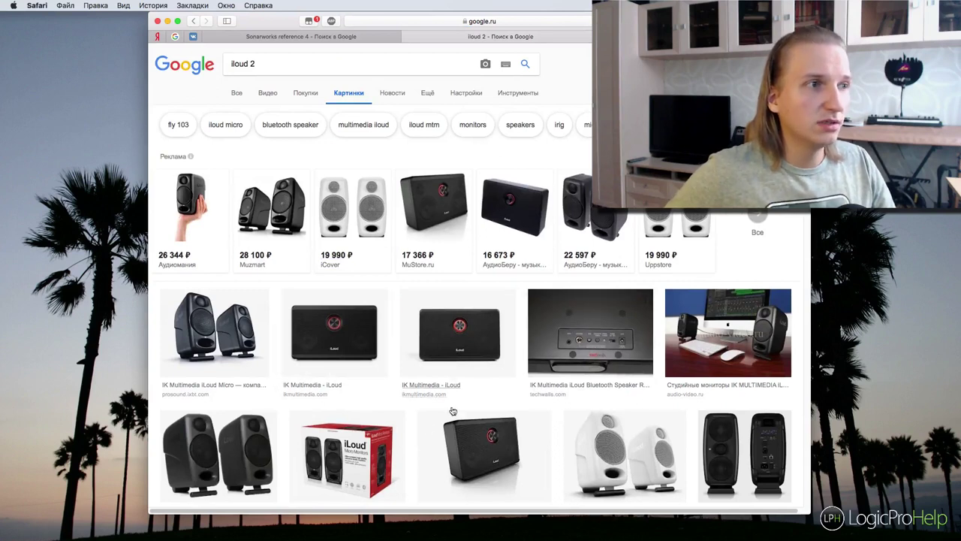
scroll(338, 390, down, 2)
scroll(696, 294, down, 2)
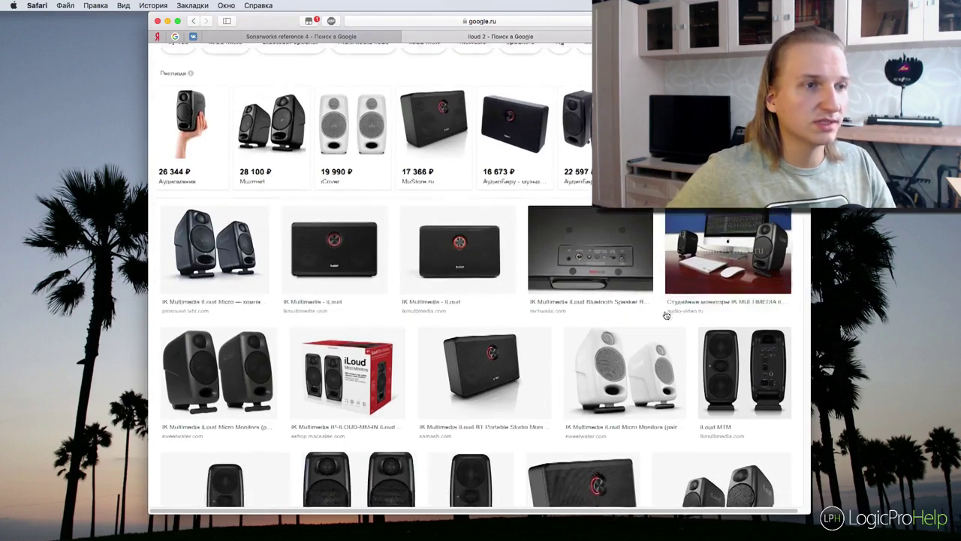
scroll(665, 315, down, 4)
scroll(665, 315, down, 2)
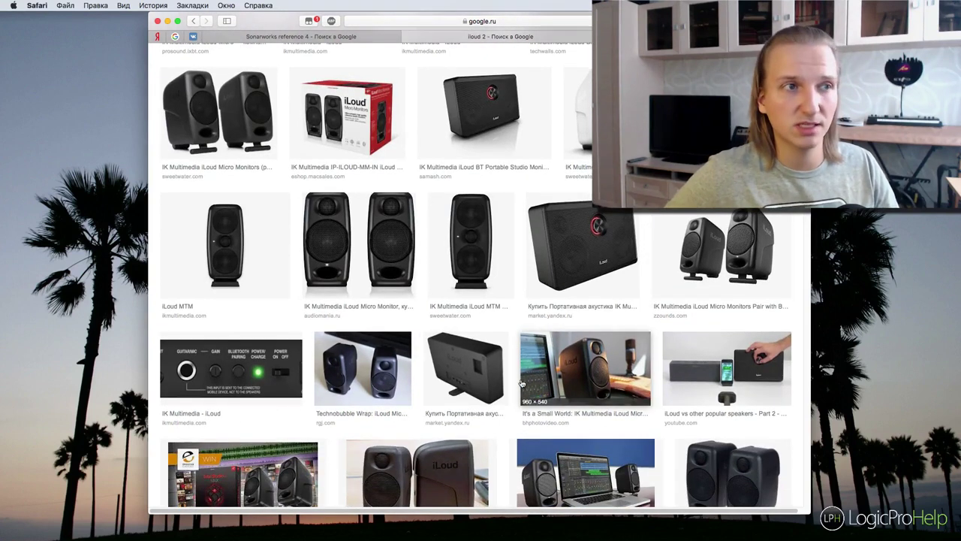
scroll(522, 383, up, 5)
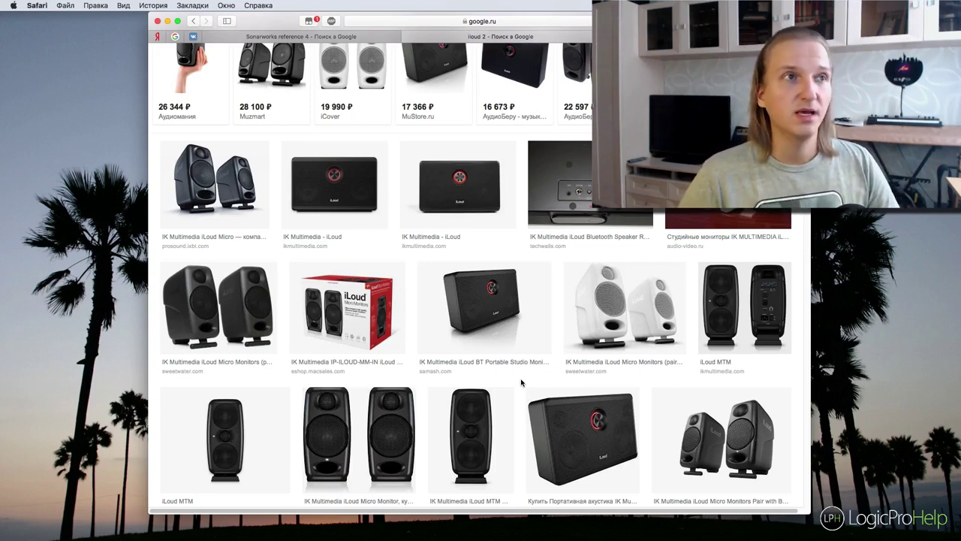
scroll(521, 383, up, 4)
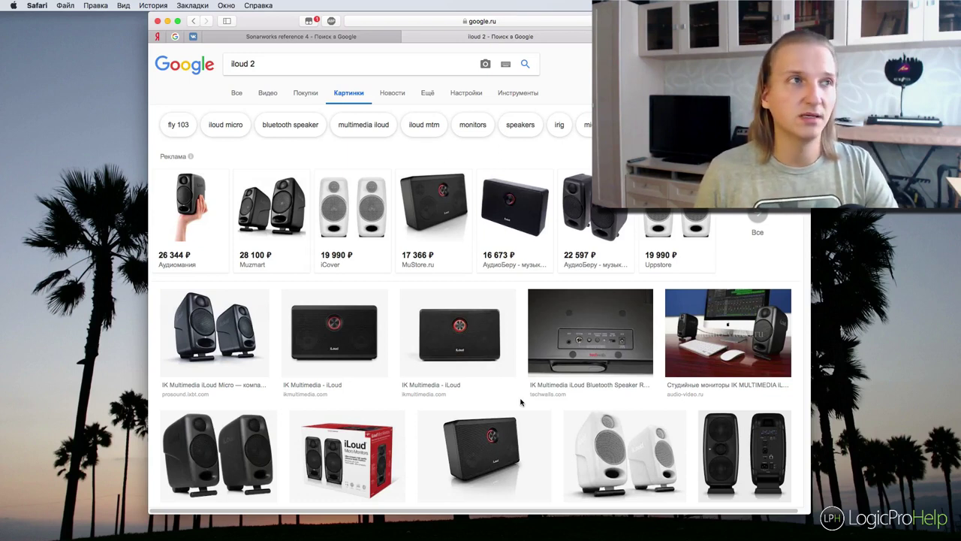
Step: Switch to the Sonarworks reference 4 tab
click(313, 36)
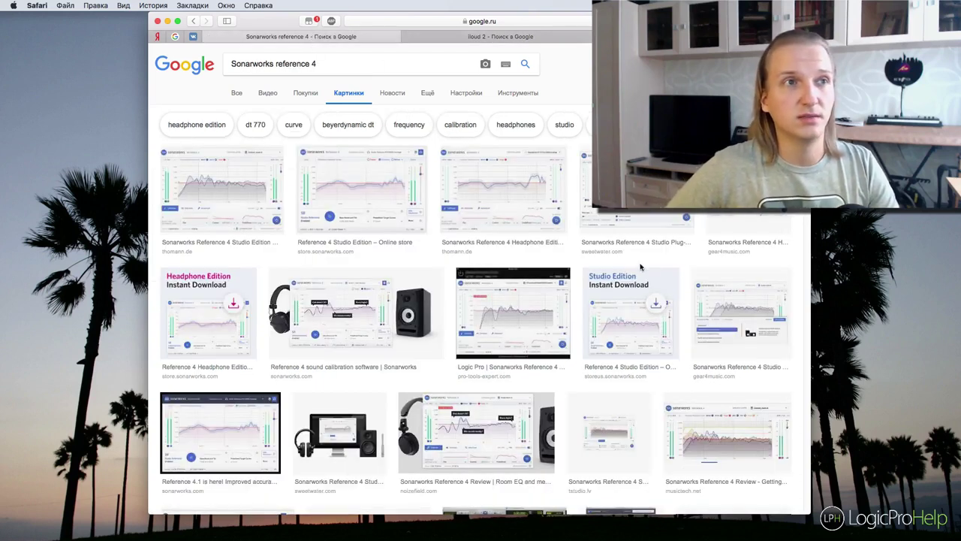